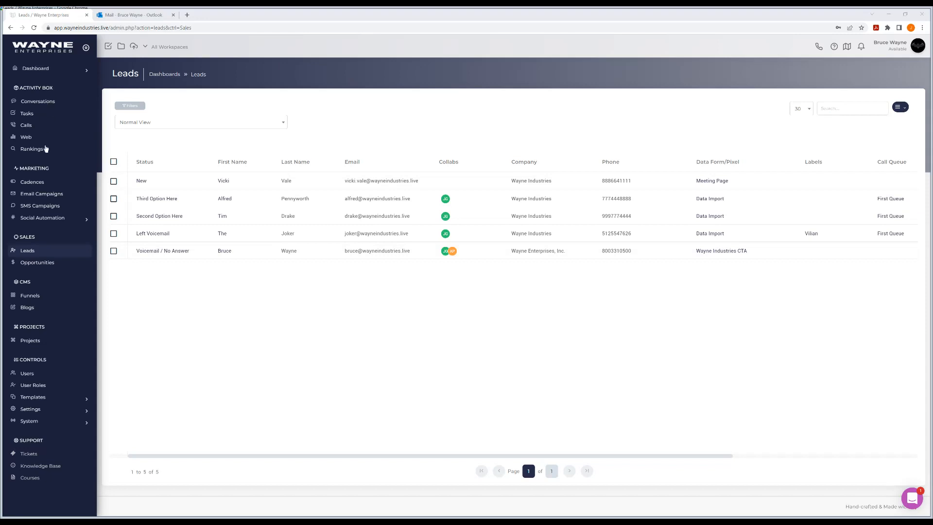
# Create a marketing cadence named First Cadence Setup that uses the Wayne Industries CTA data form.
pyautogui.click(37, 182)
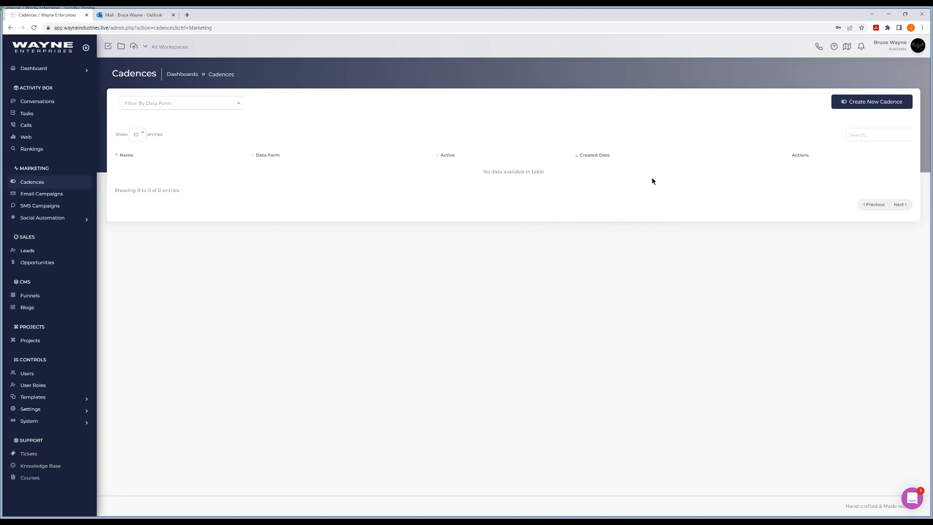
pyautogui.click(868, 105)
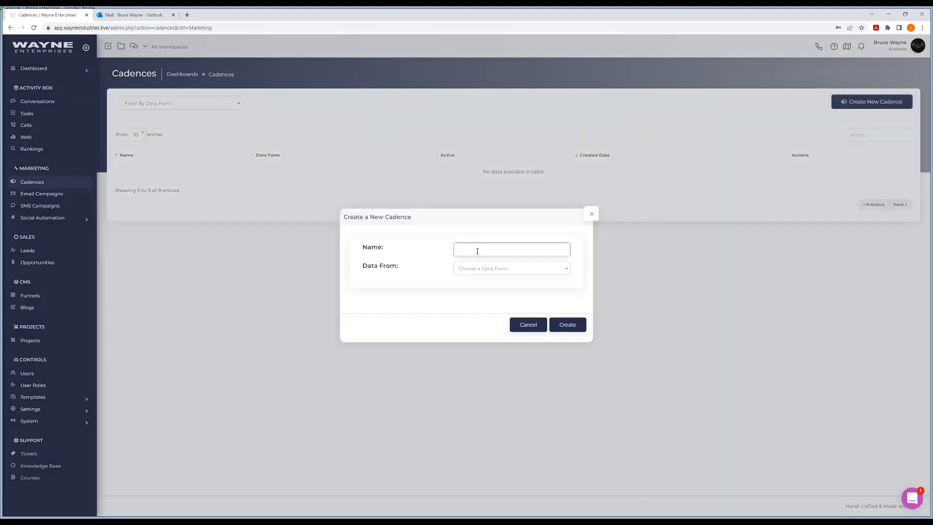
pyautogui.write('First Cadence Setup')
pyautogui.click(501, 271)
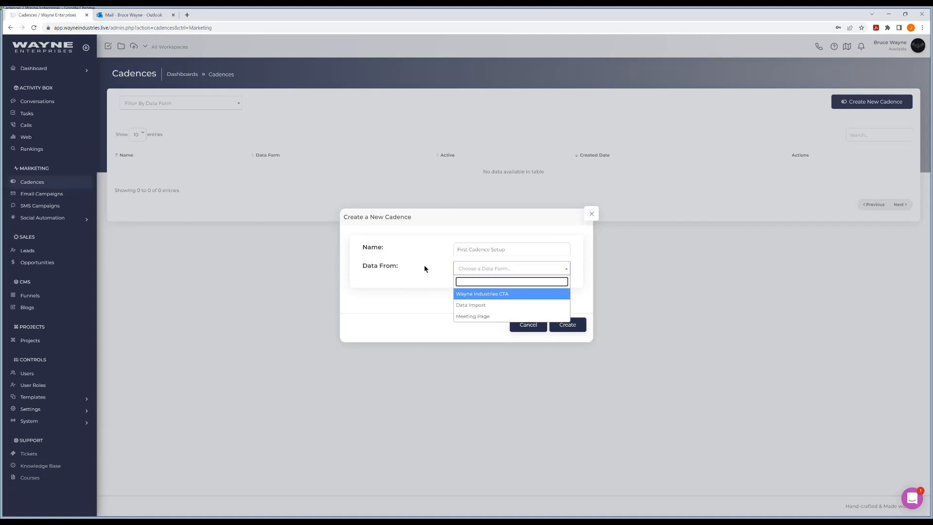
pyautogui.click(418, 282)
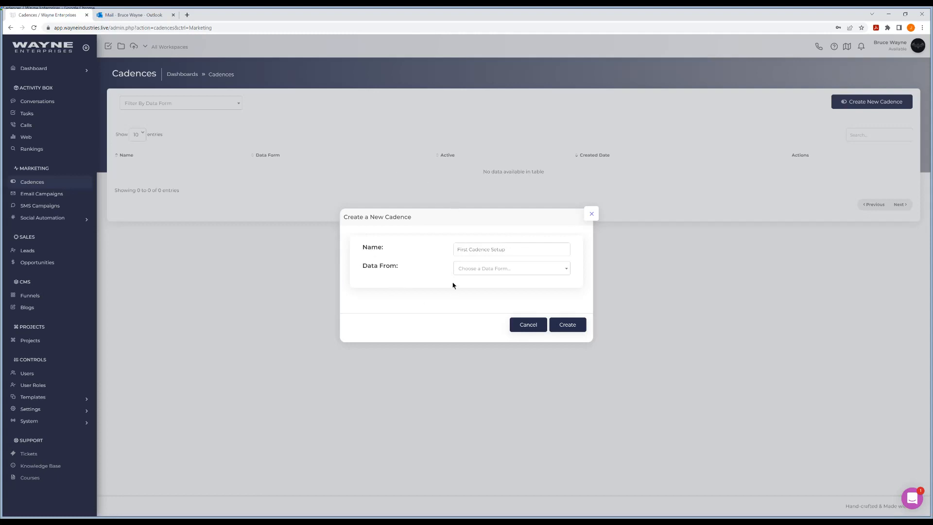
pyautogui.click(490, 269)
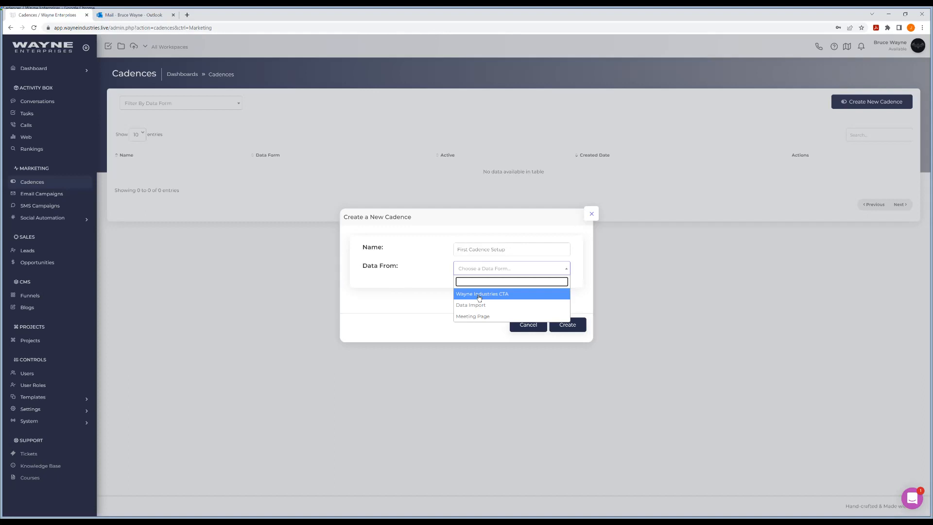
pyautogui.click(479, 297)
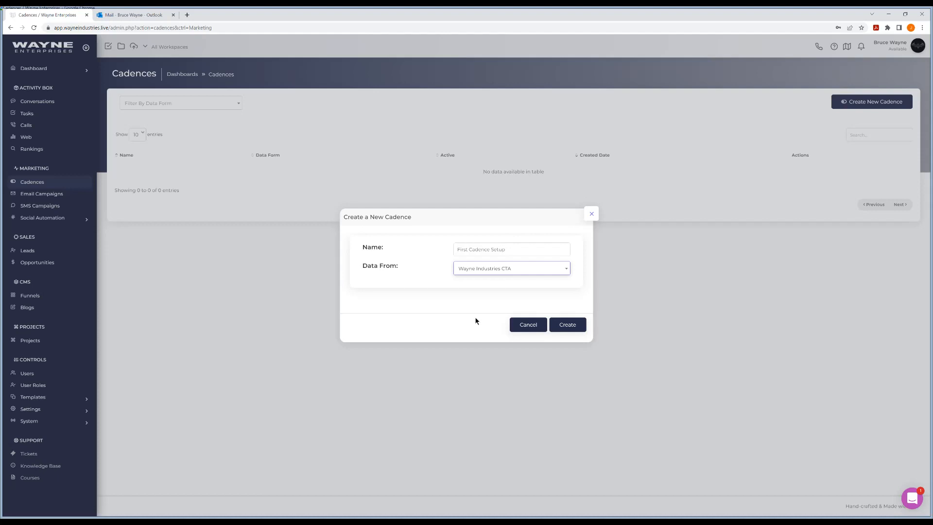
pyautogui.click(569, 327)
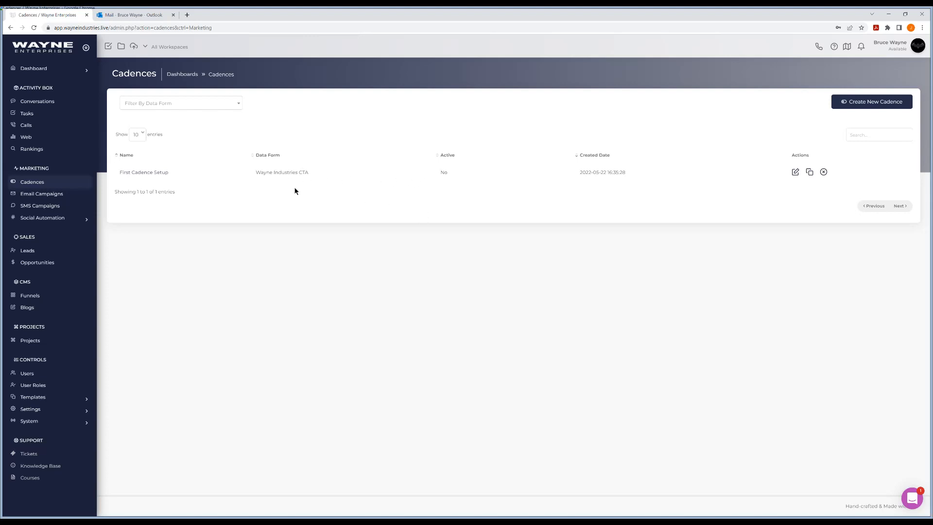
# Open the First Cadence Setup cadence and examine its available triggers and sequences.
pyautogui.click(157, 174)
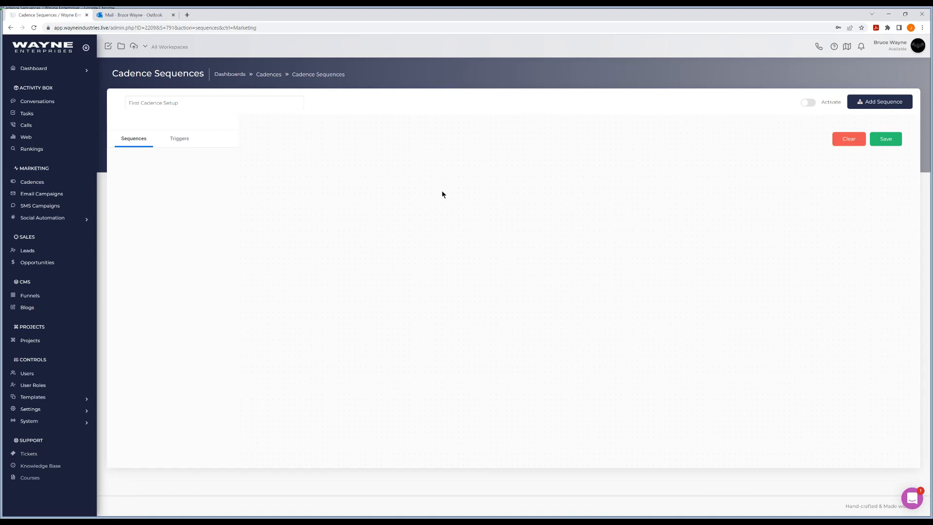
pyautogui.click(184, 141)
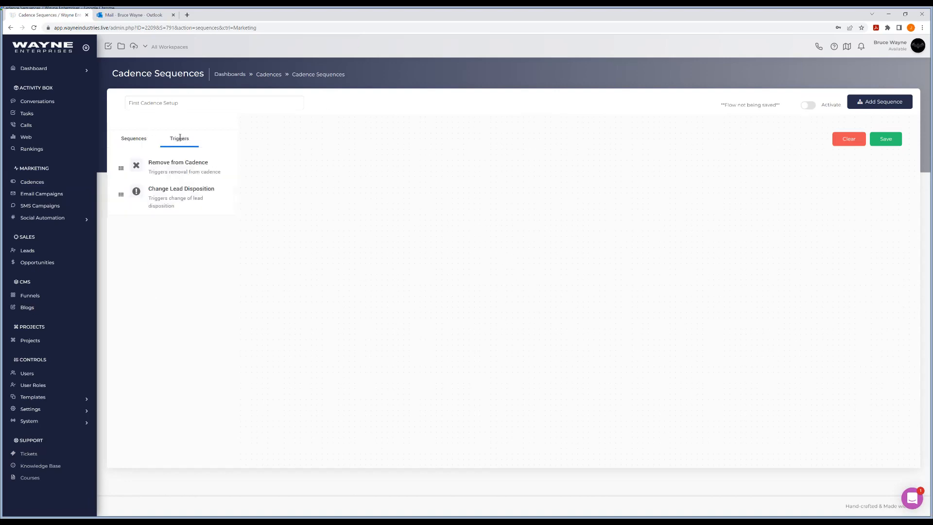
pyautogui.click(133, 140)
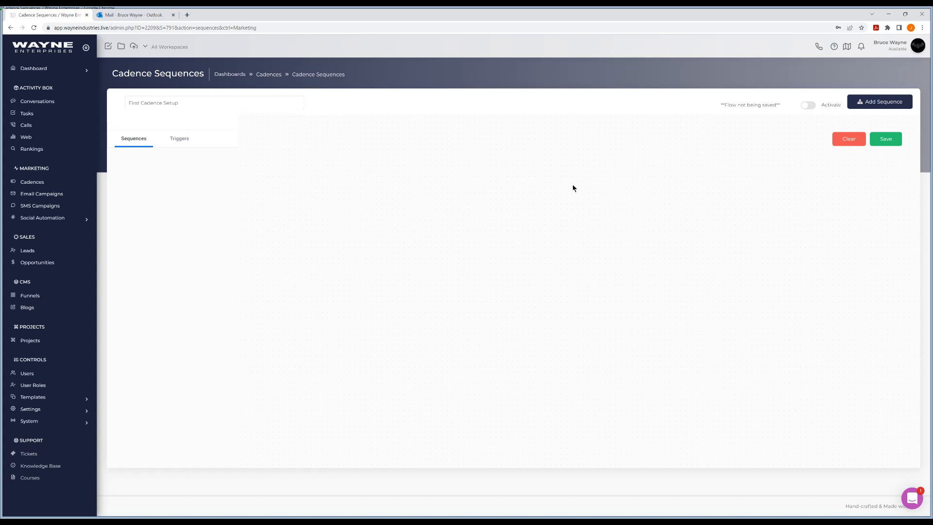
# Start a new sequence of type Email and examine its email account and template choices.
pyautogui.click(871, 106)
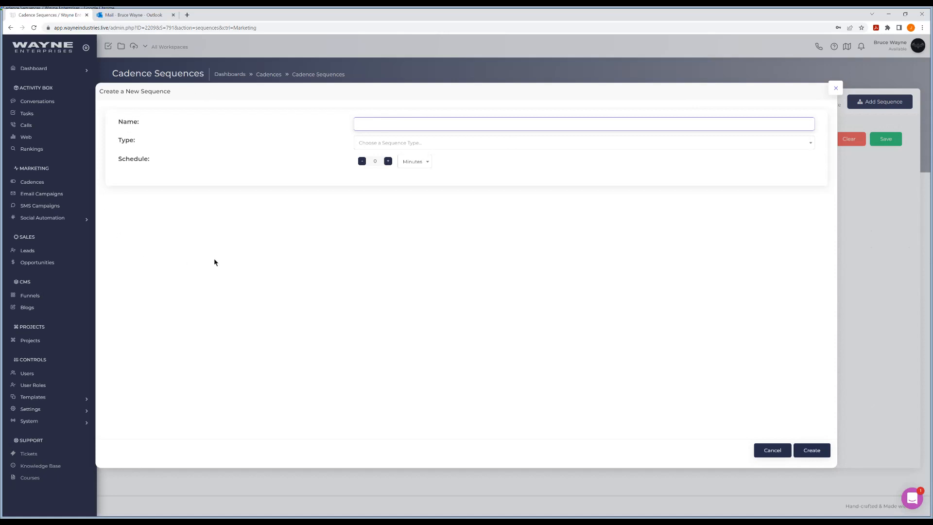
pyautogui.click(428, 143)
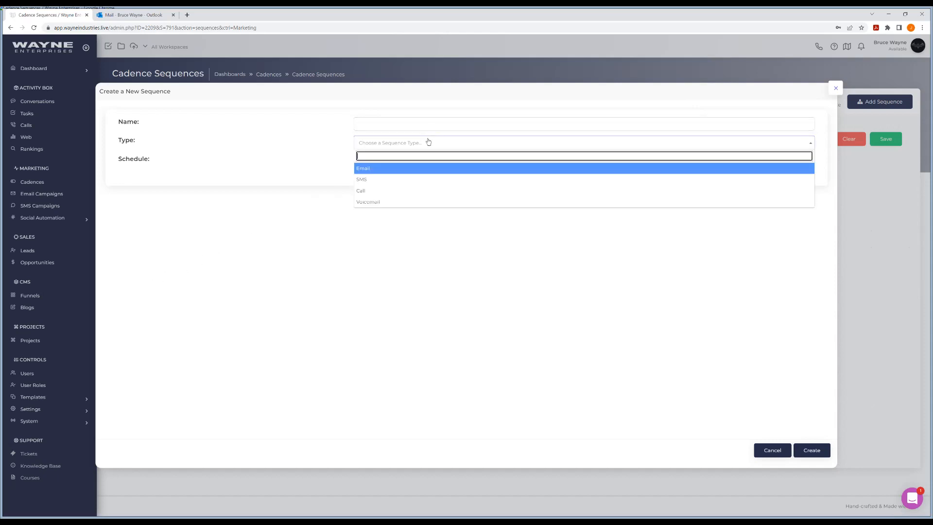
pyautogui.click(367, 168)
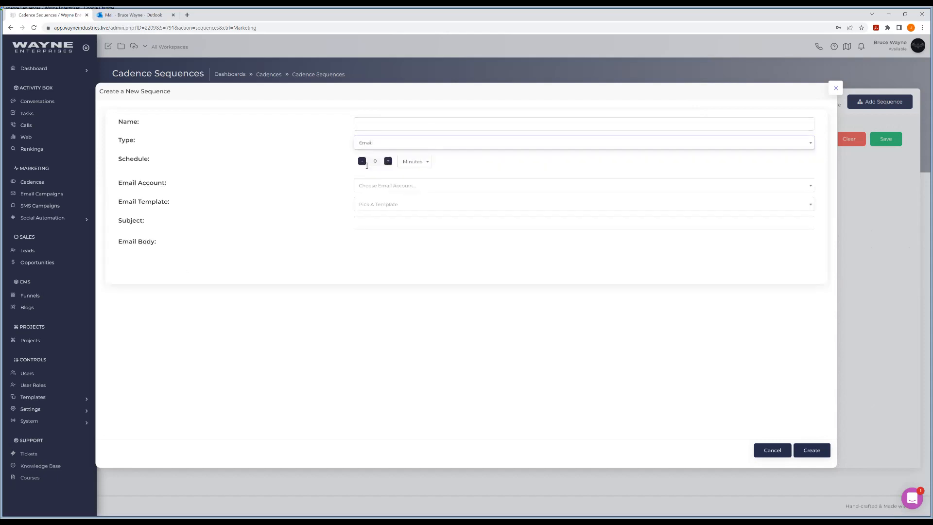
pyautogui.click(387, 188)
pyautogui.click(305, 190)
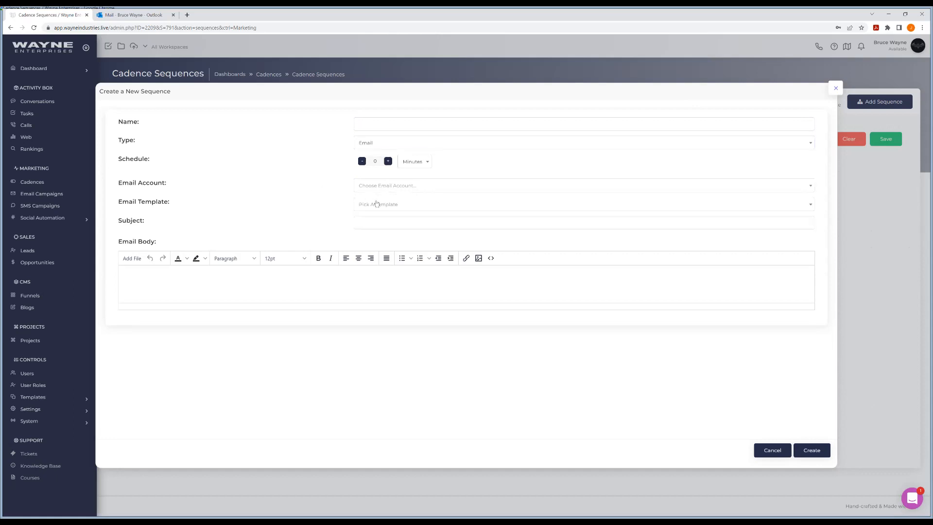
pyautogui.click(377, 203)
pyautogui.click(321, 205)
# Try scheduling the email sequence at 1 day after reviewing the time units, and discard the sequence.
pyautogui.click(420, 167)
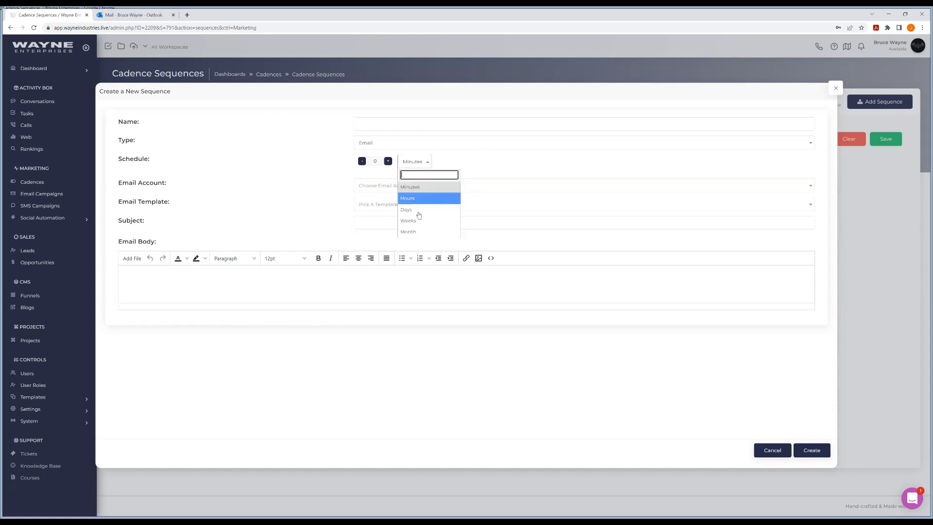
pyautogui.click(286, 157)
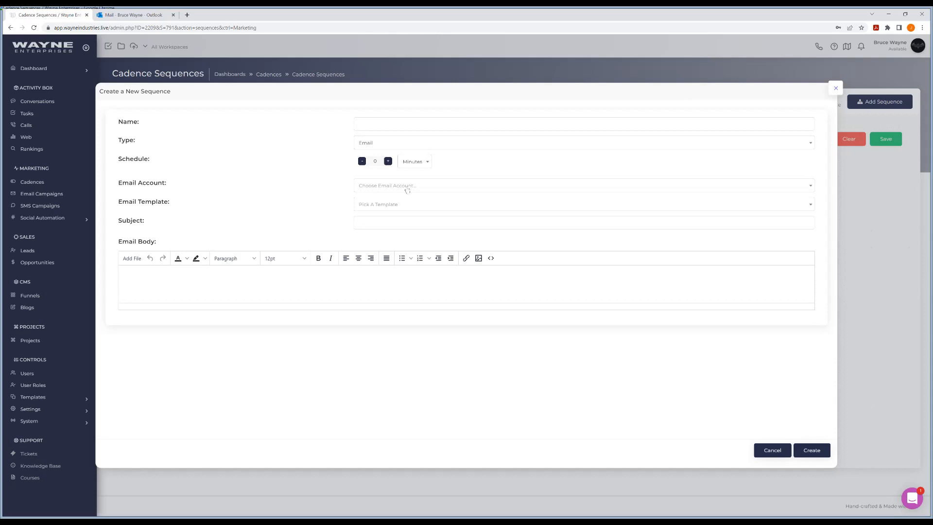
pyautogui.click(417, 166)
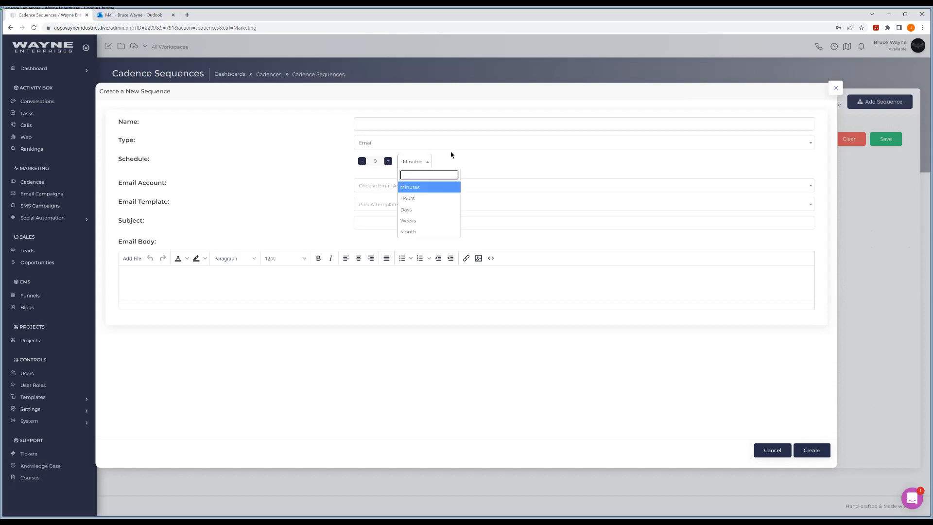
pyautogui.click(450, 155)
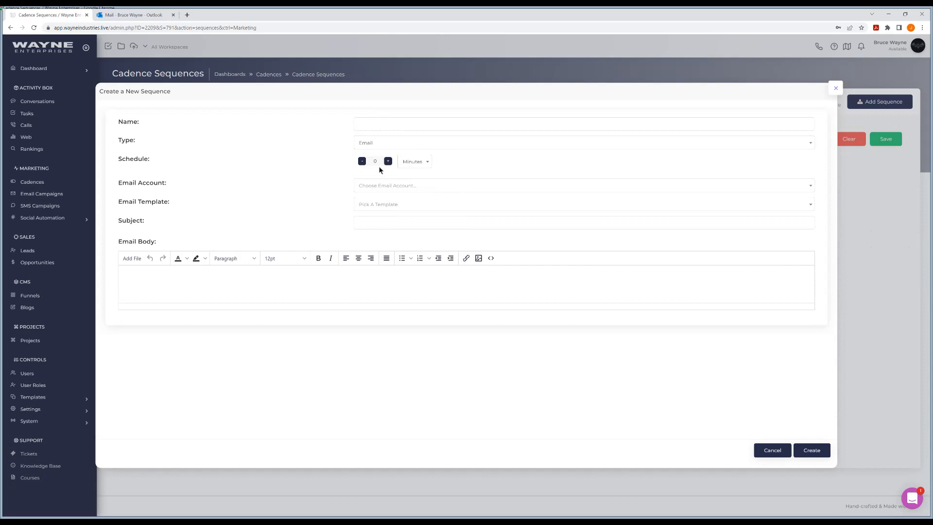
pyautogui.click(411, 161)
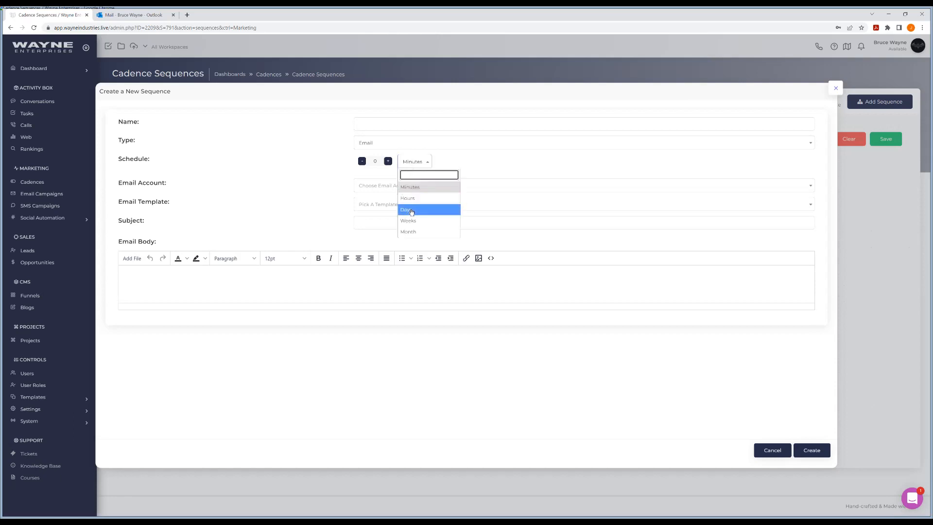
pyautogui.click(411, 210)
pyautogui.click(387, 161)
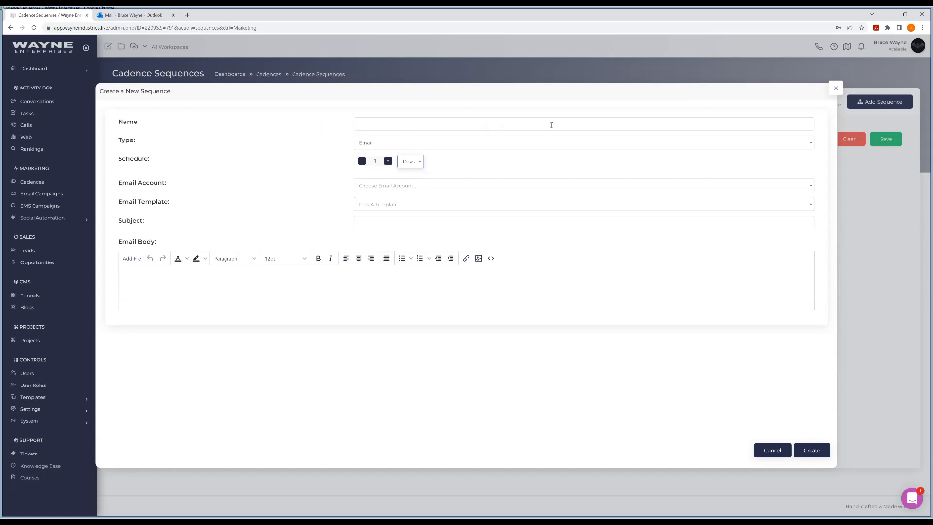
pyautogui.click(835, 90)
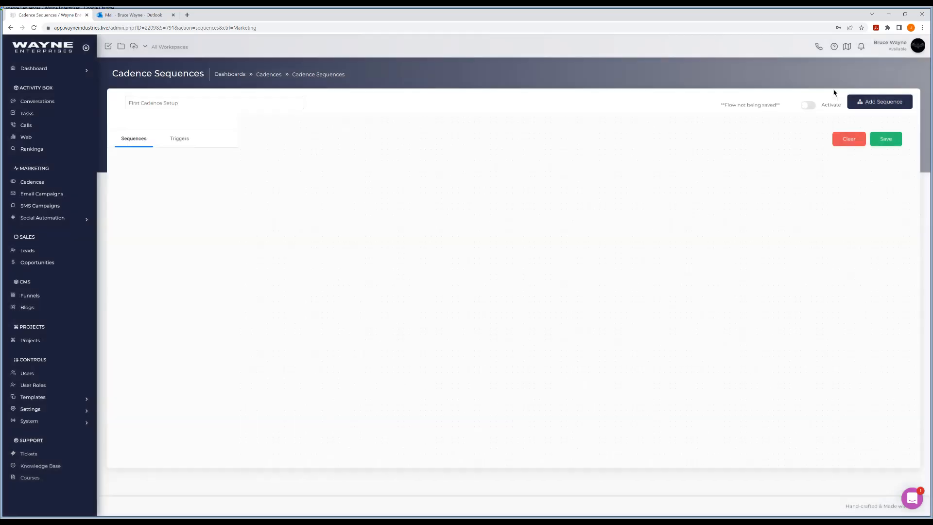
# Start another new sequence and examine the settings offered for the SMS and Call types.
pyautogui.click(877, 102)
pyautogui.click(379, 144)
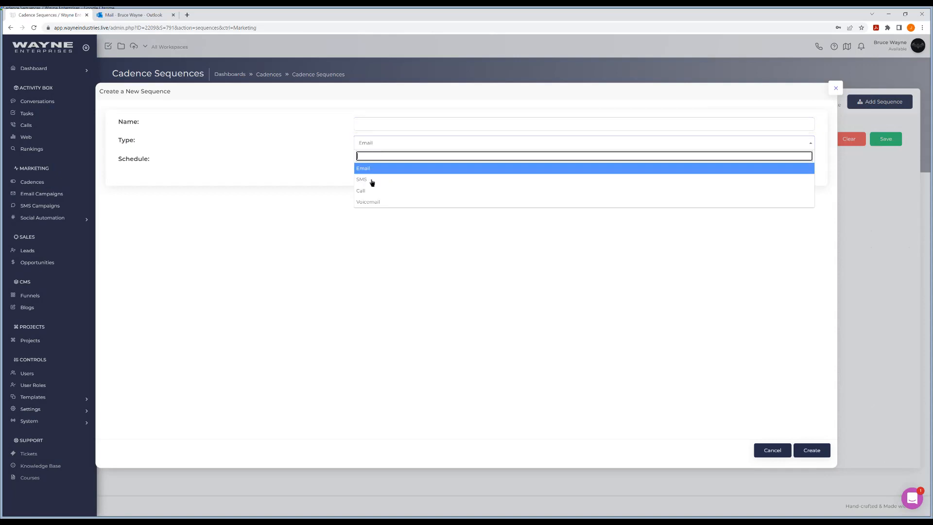
pyautogui.click(372, 181)
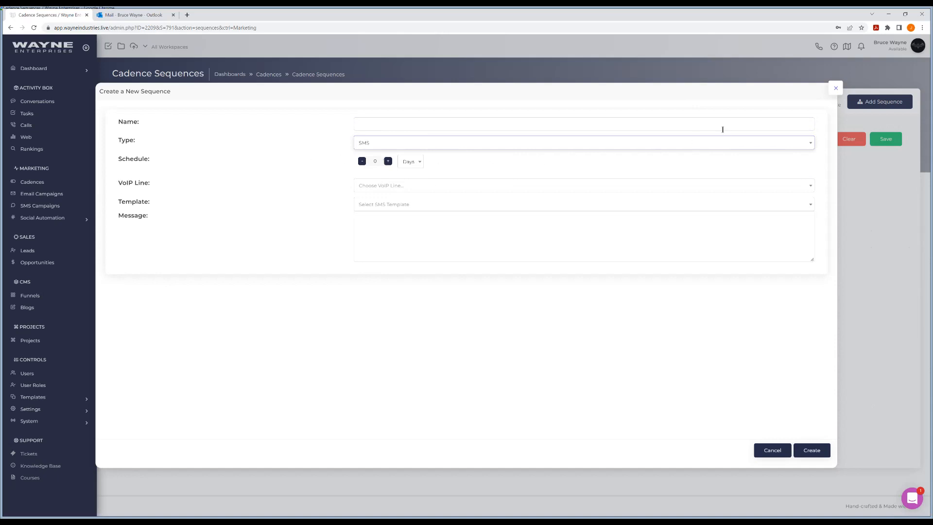
pyautogui.click(383, 142)
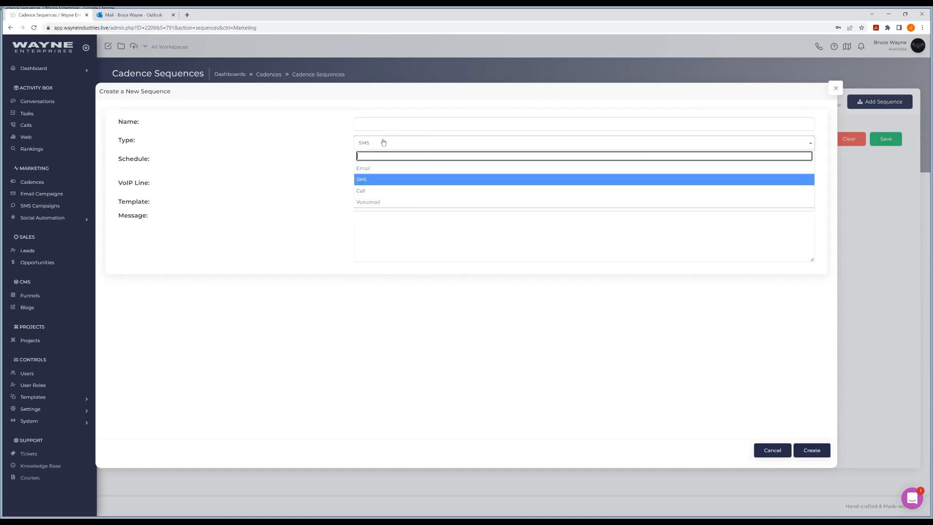
pyautogui.click(371, 190)
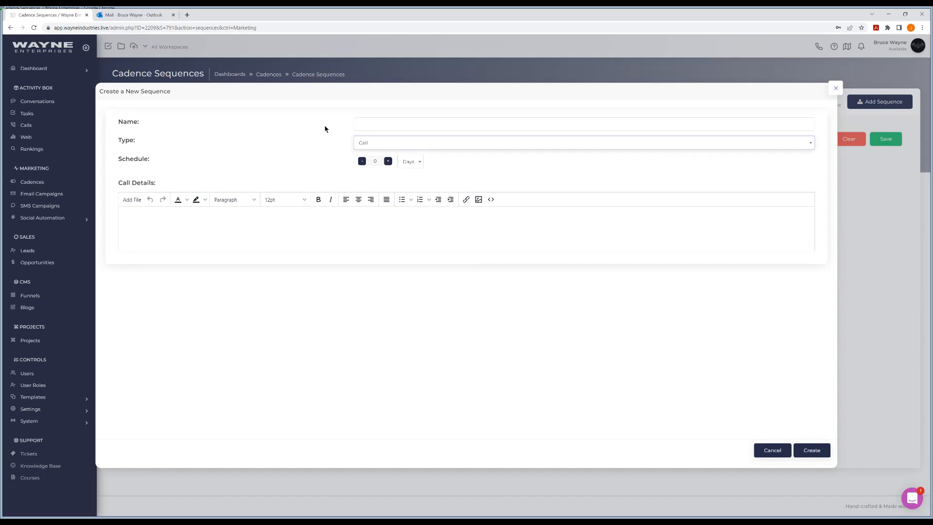
# Try the Voicemail sequence type with a VoIP line and the wayne_voicemail.mp3 voicemail drop.
pyautogui.click(383, 143)
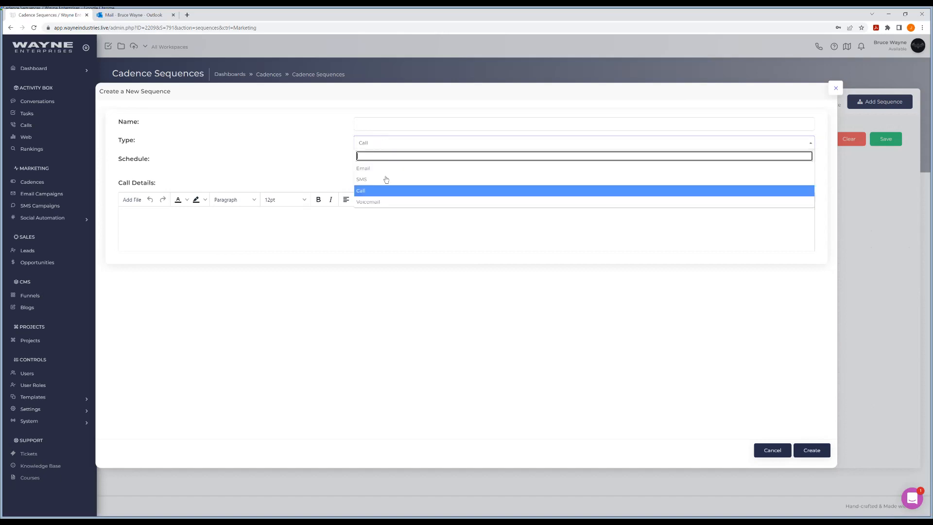
pyautogui.click(384, 201)
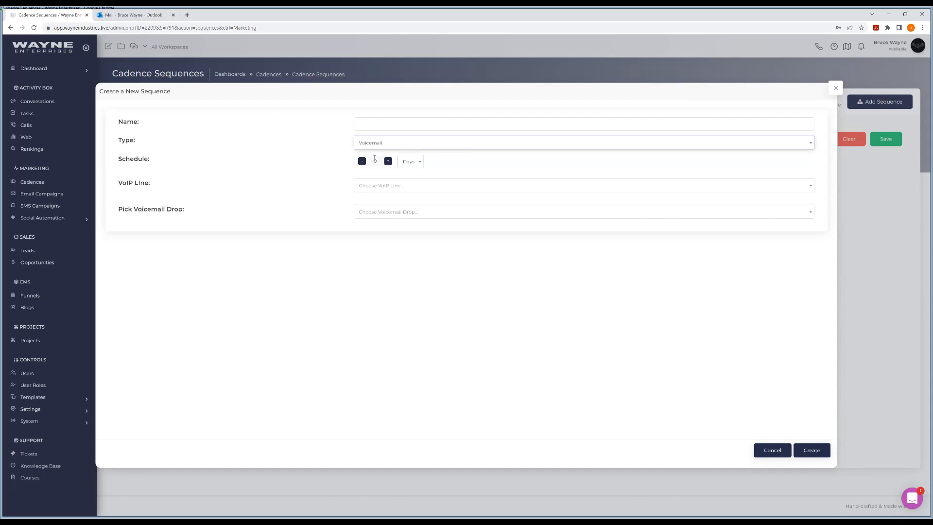
pyautogui.click(387, 186)
pyautogui.click(382, 214)
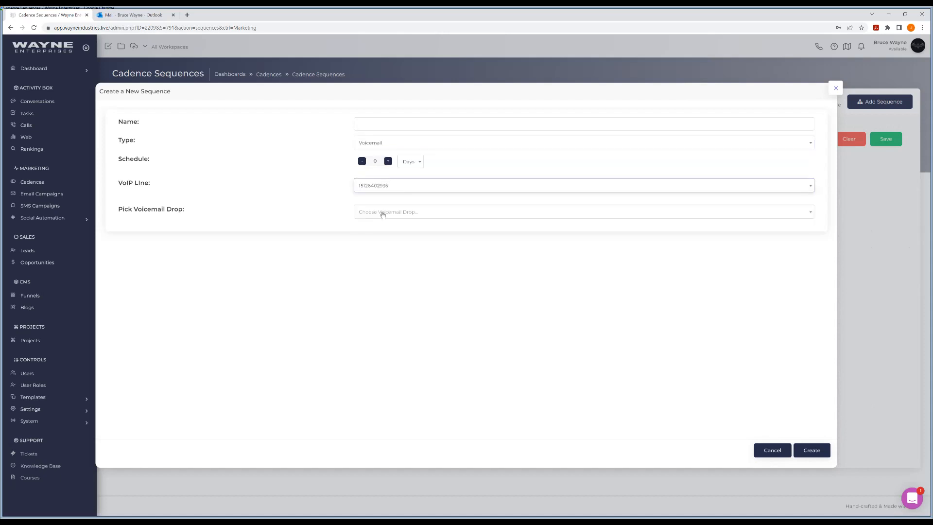
pyautogui.click(382, 214)
pyautogui.click(389, 238)
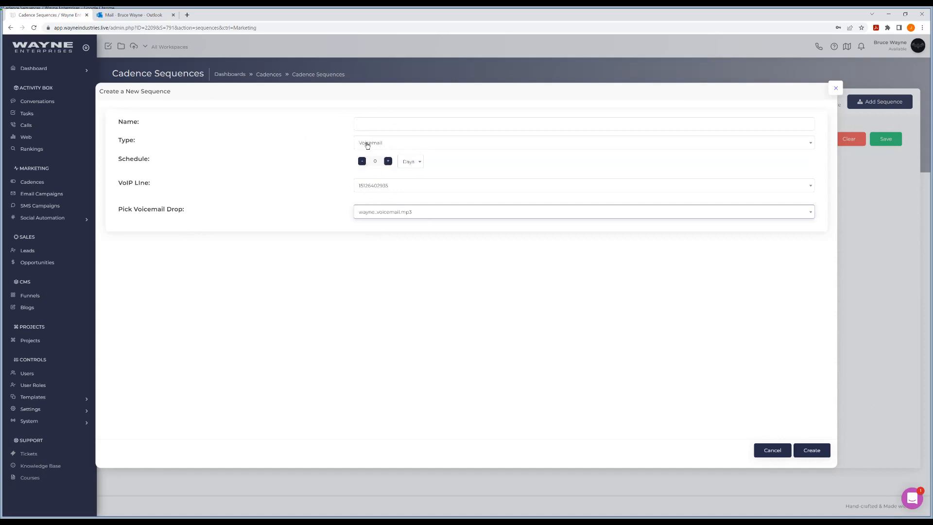
# Switch the sequence type to Call, review the type choices, and discard the new sequence.
pyautogui.click(394, 148)
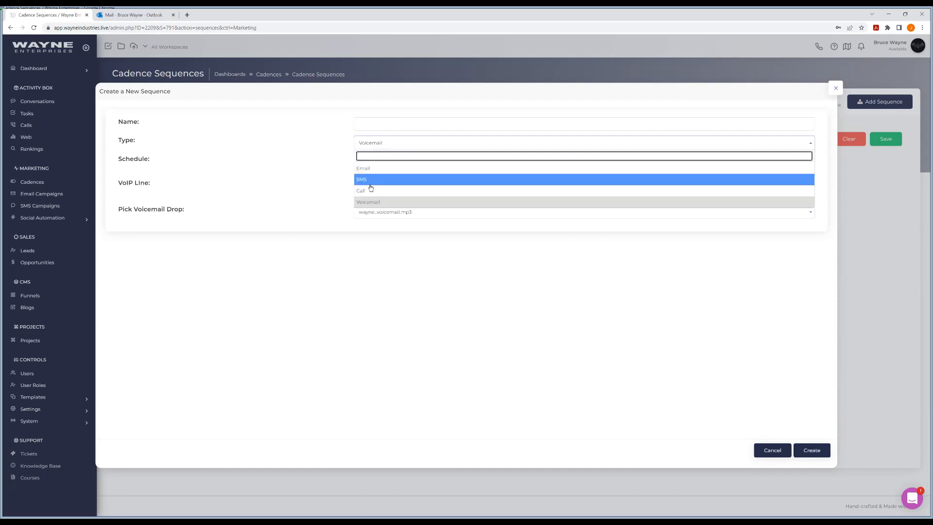
pyautogui.press('Return')
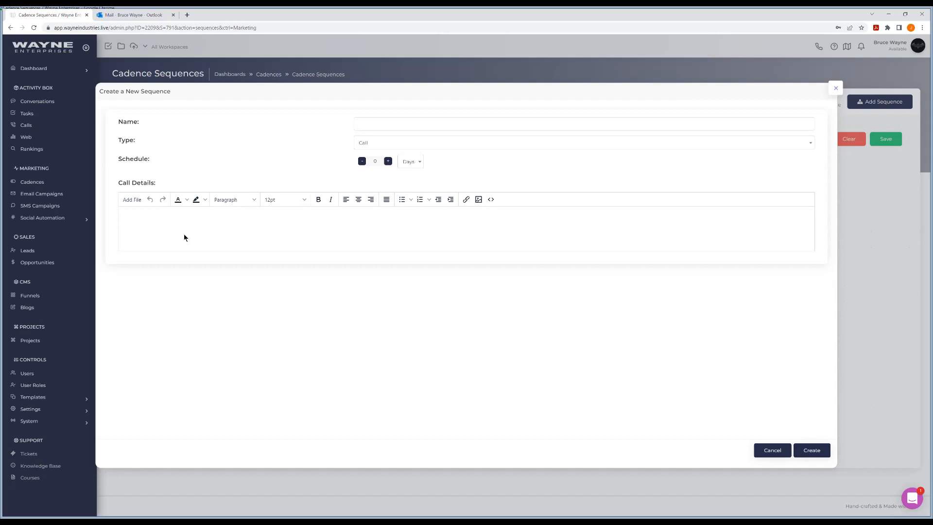
pyautogui.click(385, 147)
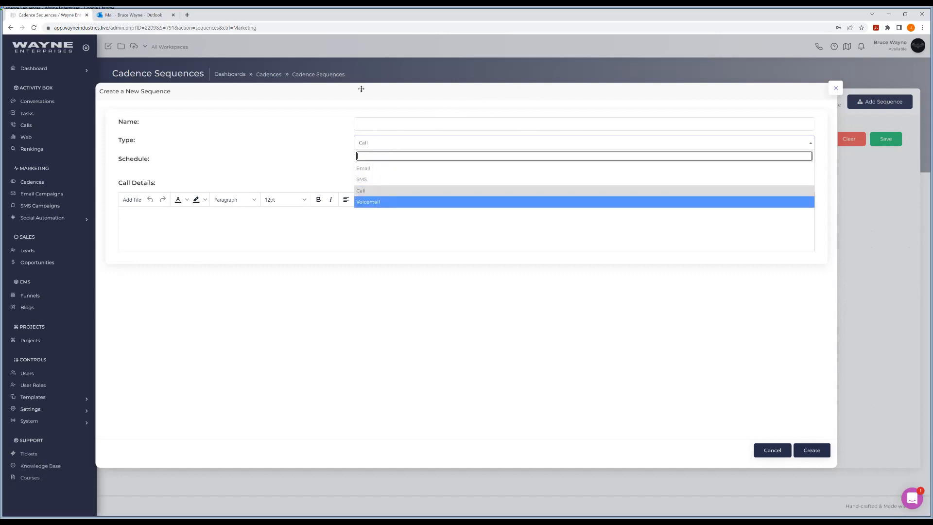
pyautogui.click(835, 90)
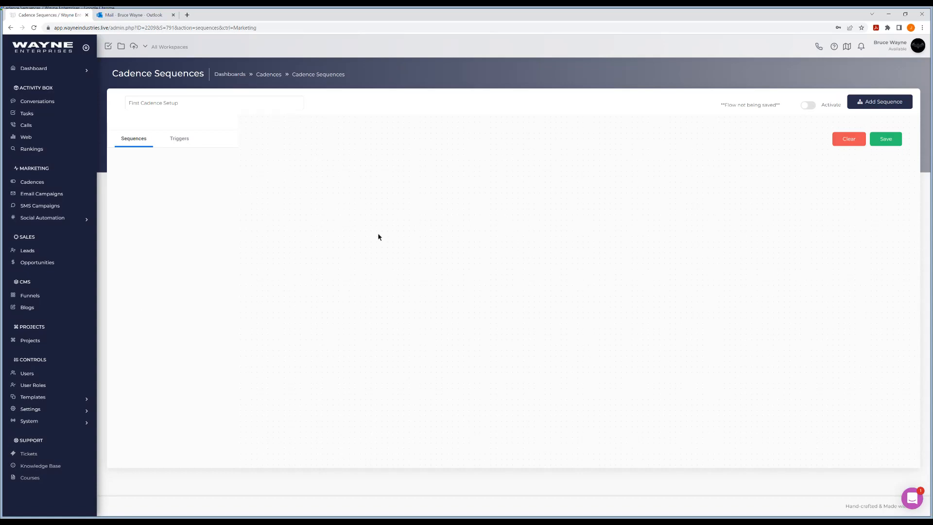
# Examine the triggers available for the First Cadence Setup cadence.
pyautogui.click(175, 140)
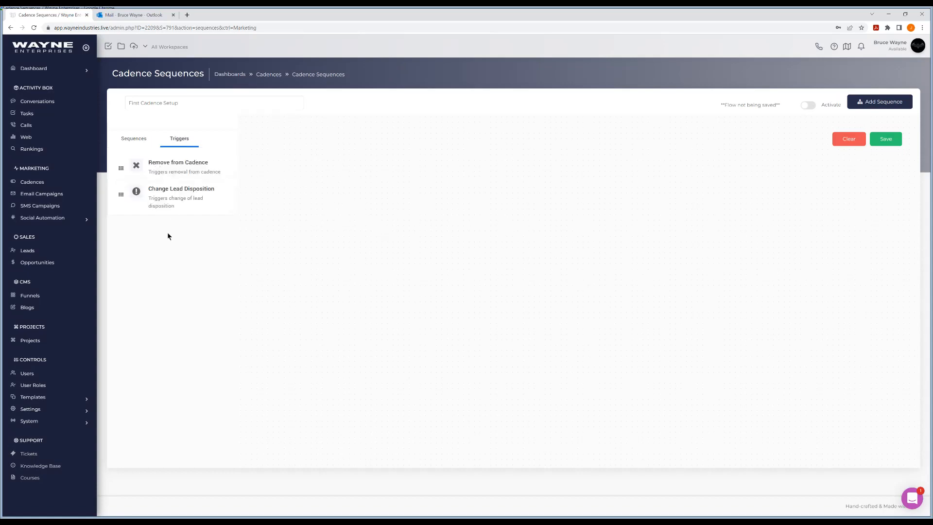